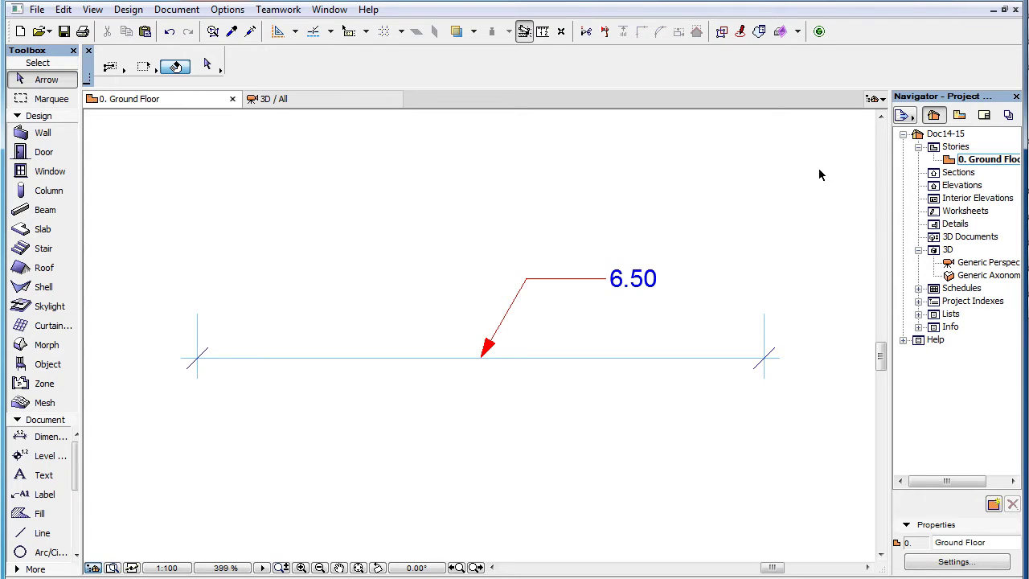
Select the 6.50 label and move its leader elbow directly above the arrow tip
{"action": "left_click", "coordinate": [528, 281]}
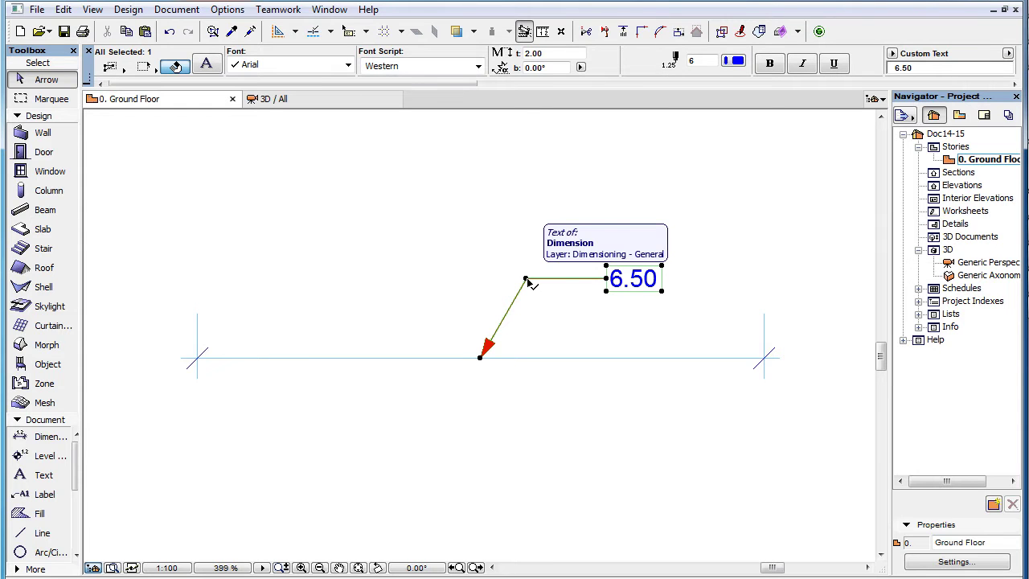
{"action": "left_click", "coordinate": [526, 280]}
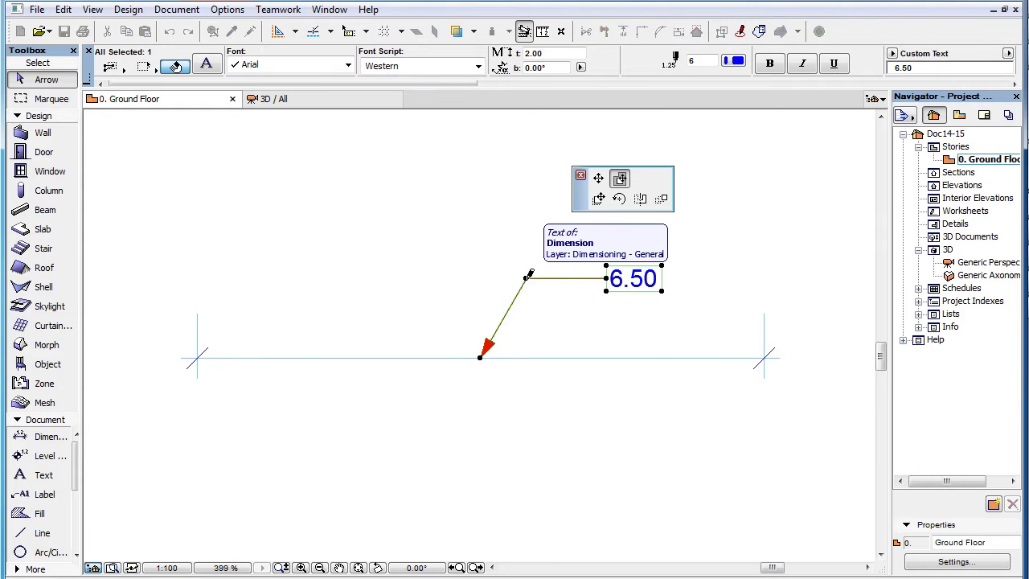
{"action": "left_click", "coordinate": [598, 180]}
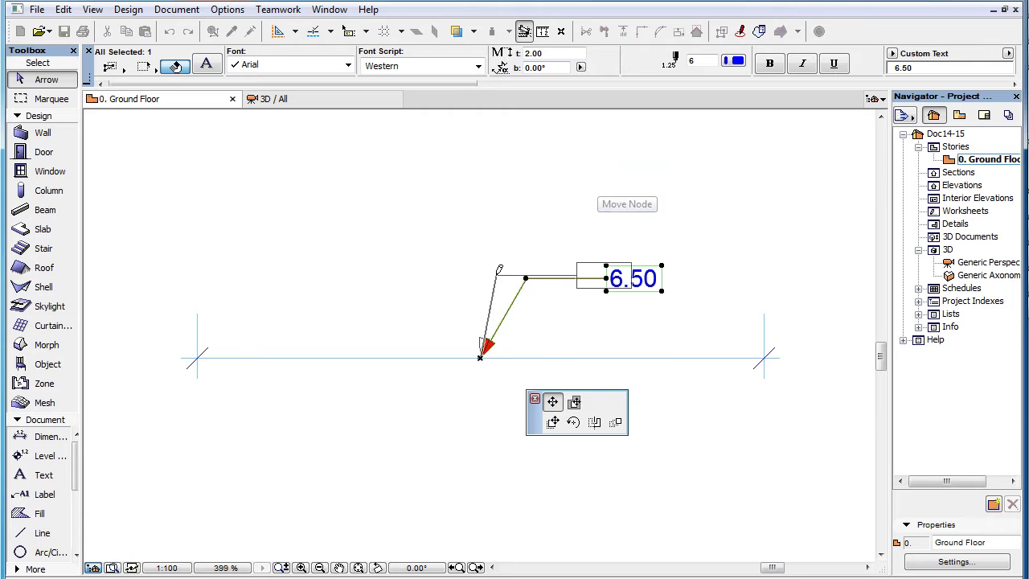
{"action": "left_click", "coordinate": [488, 233]}
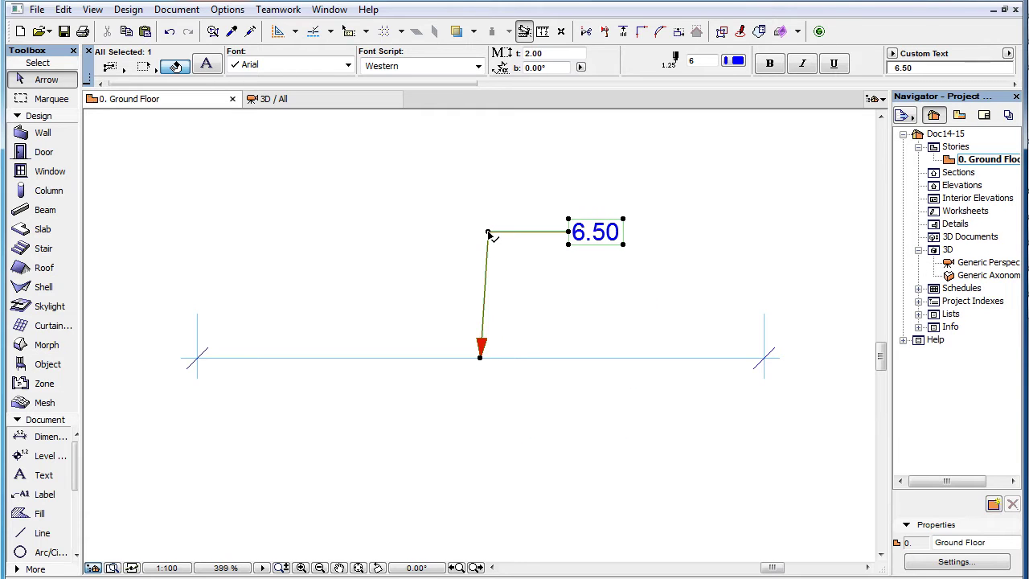
Move the arrow tip to the lower left, then shift the label further right and lower
{"action": "left_click", "coordinate": [482, 355]}
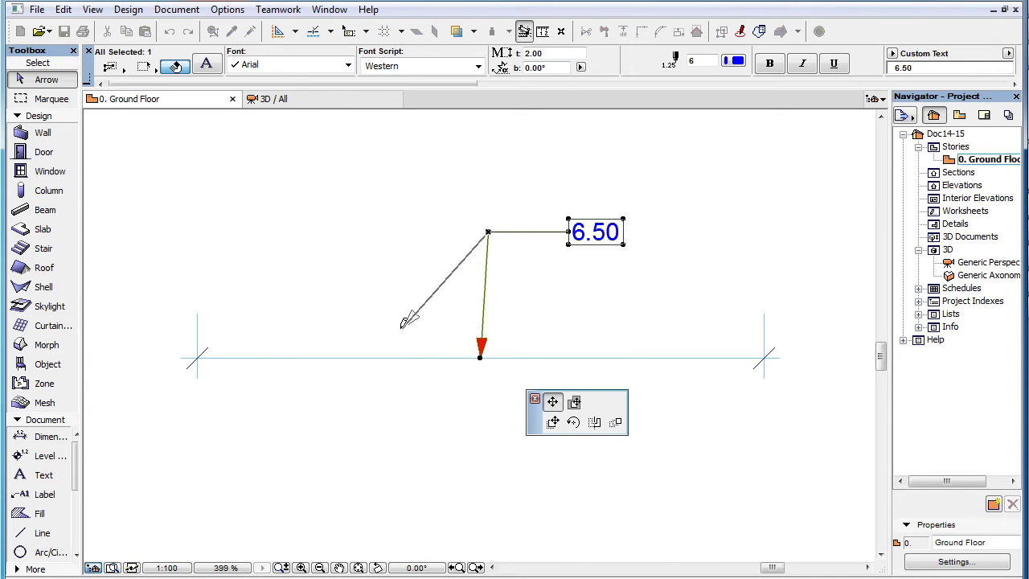
{"action": "left_click", "coordinate": [365, 335]}
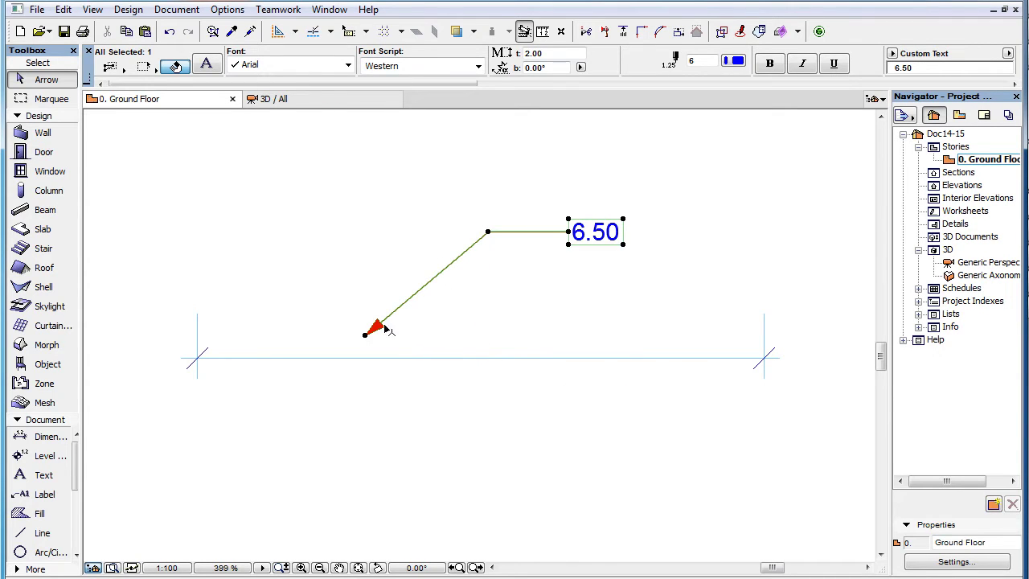
{"action": "left_click", "coordinate": [572, 232]}
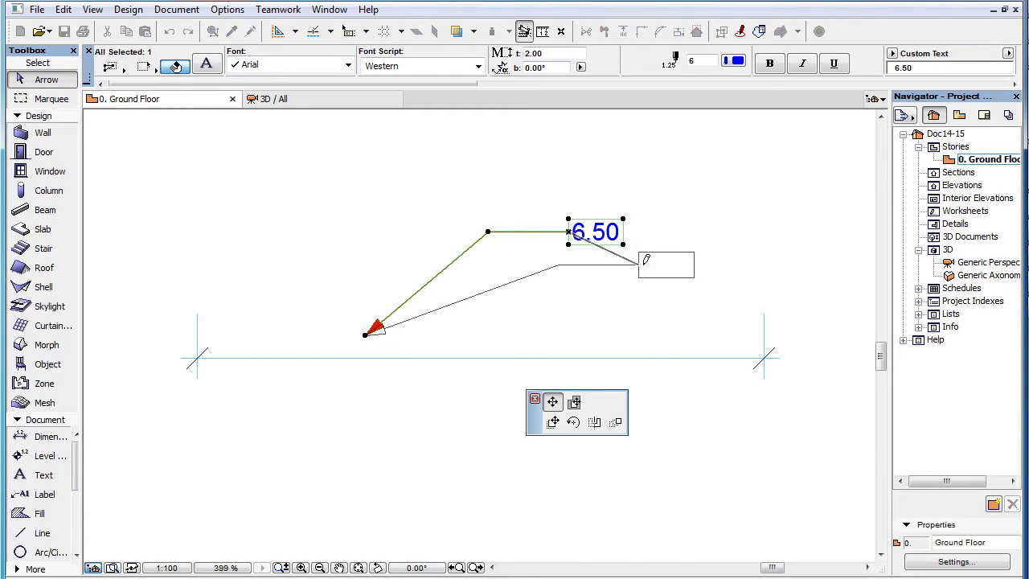
{"action": "left_click", "coordinate": [665, 256]}
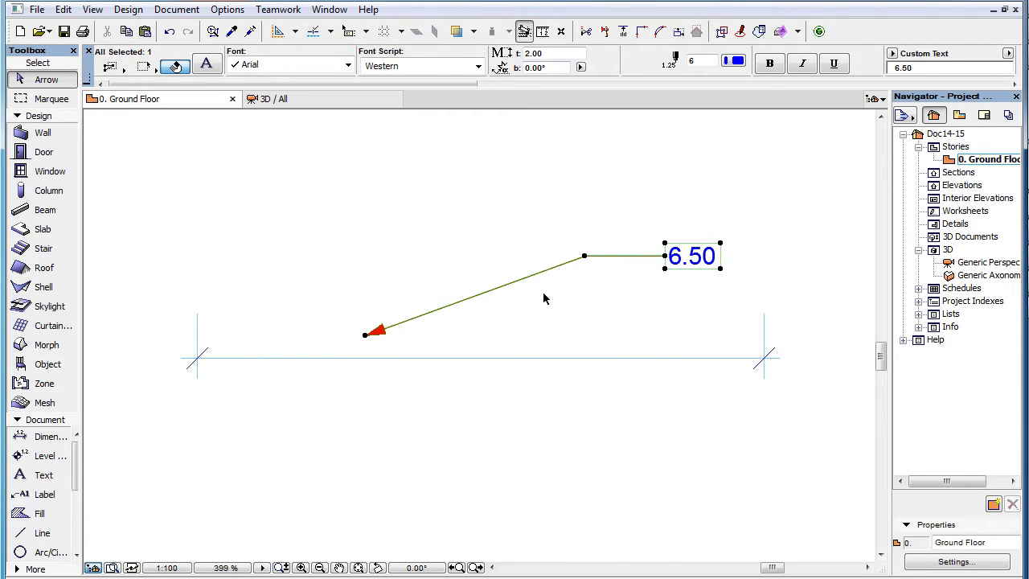
Return the arrow tip to the dimension line, deselect the label, and undo the last move
{"action": "left_click", "coordinate": [366, 336]}
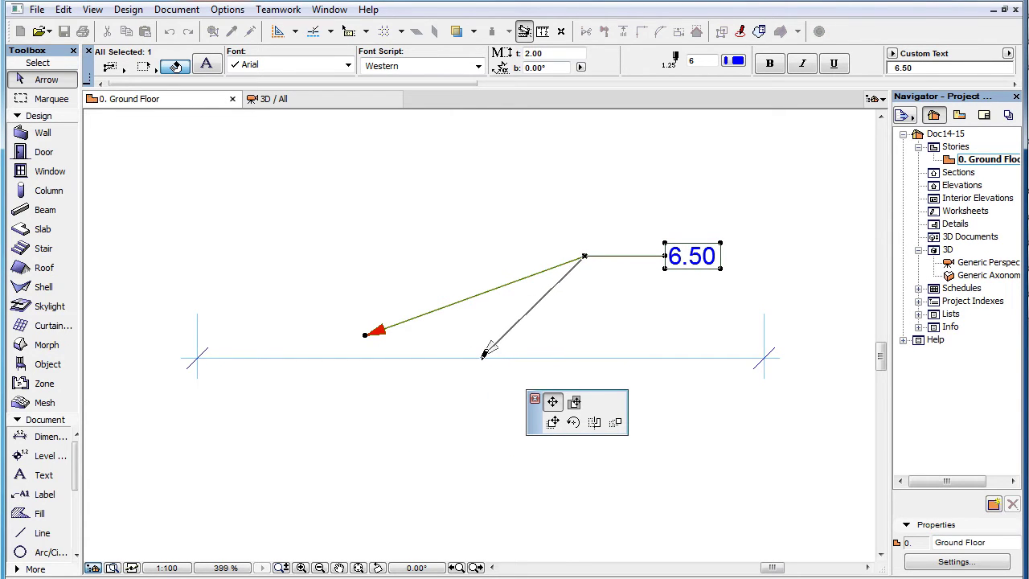
{"action": "left_click", "coordinate": [481, 356]}
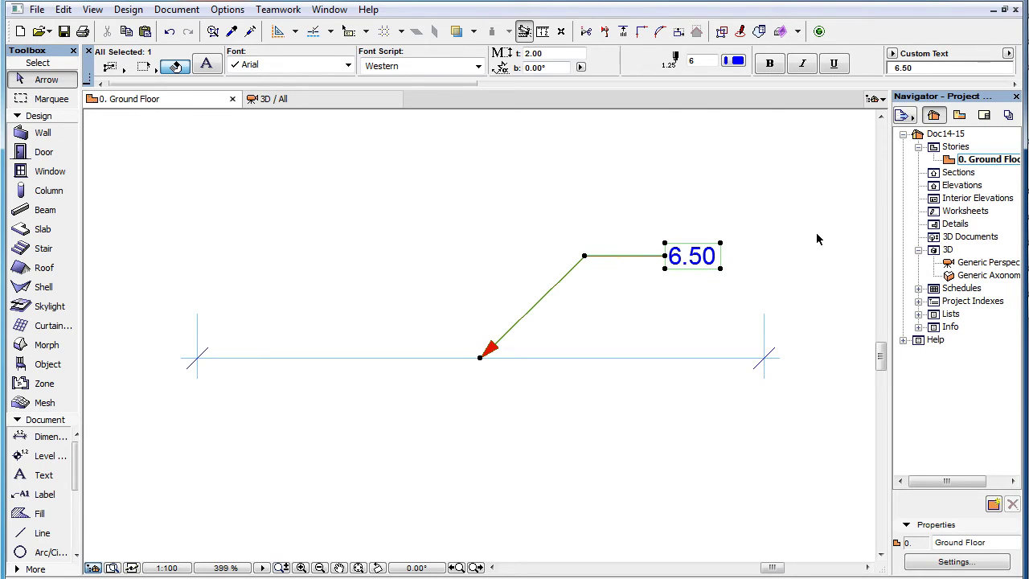
{"action": "key", "text": "Escape"}
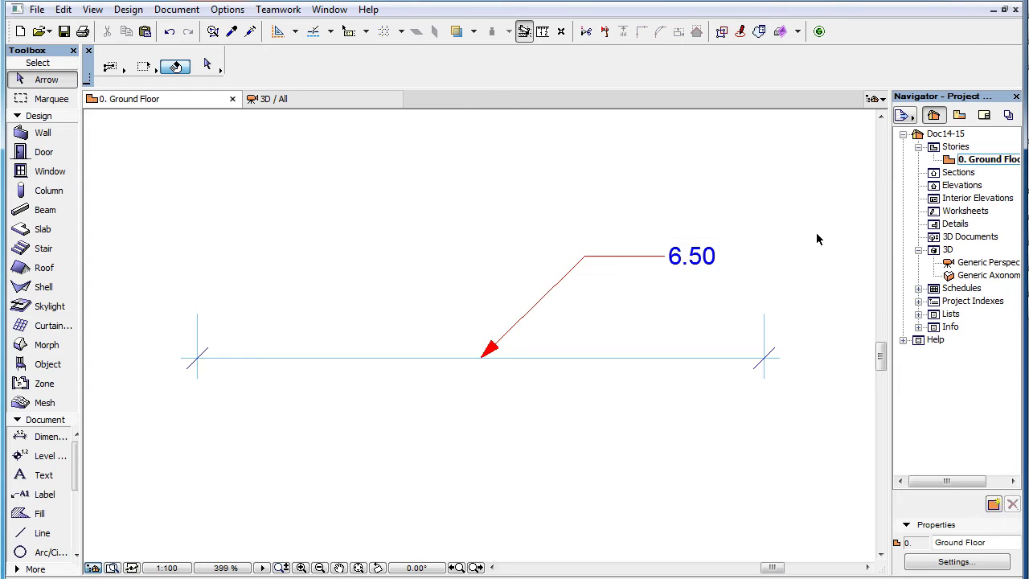
{"action": "key", "text": "ctrl+z"}
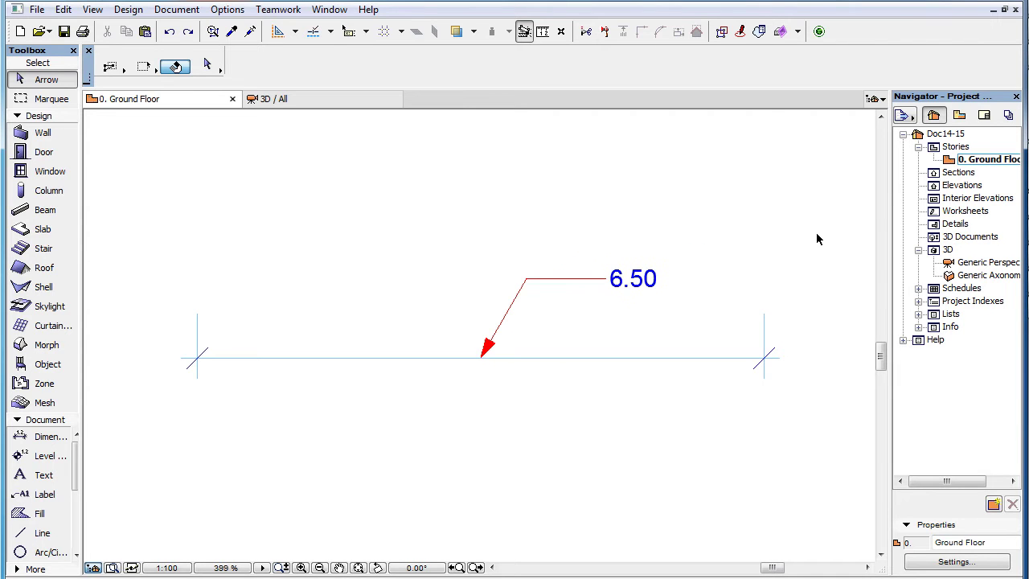
Reselect the 6.50 label and move its arrow tip below-left, then to a shallower angle
{"action": "left_click", "coordinate": [517, 308]}
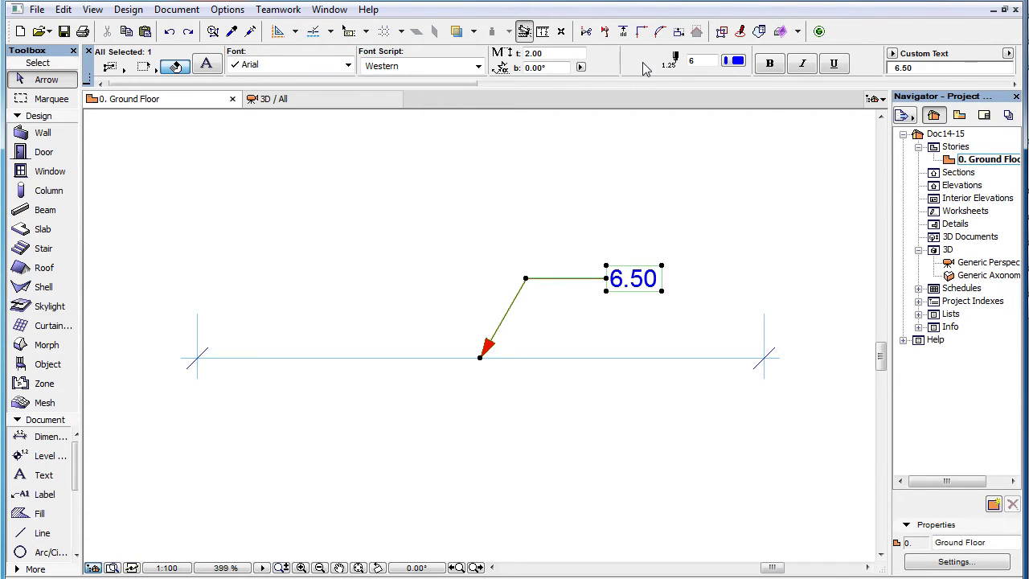
{"action": "scroll", "coordinate": [643, 68], "scroll_direction": "down", "scroll_amount": 5}
{"action": "scroll", "coordinate": [643, 68], "scroll_direction": "down", "scroll_amount": 3}
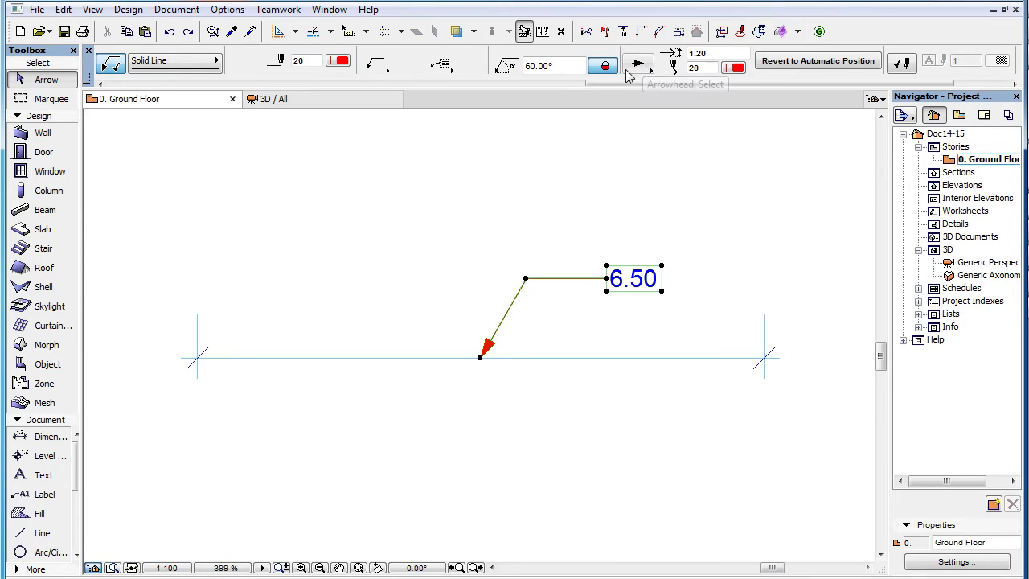
{"action": "left_click", "coordinate": [479, 358]}
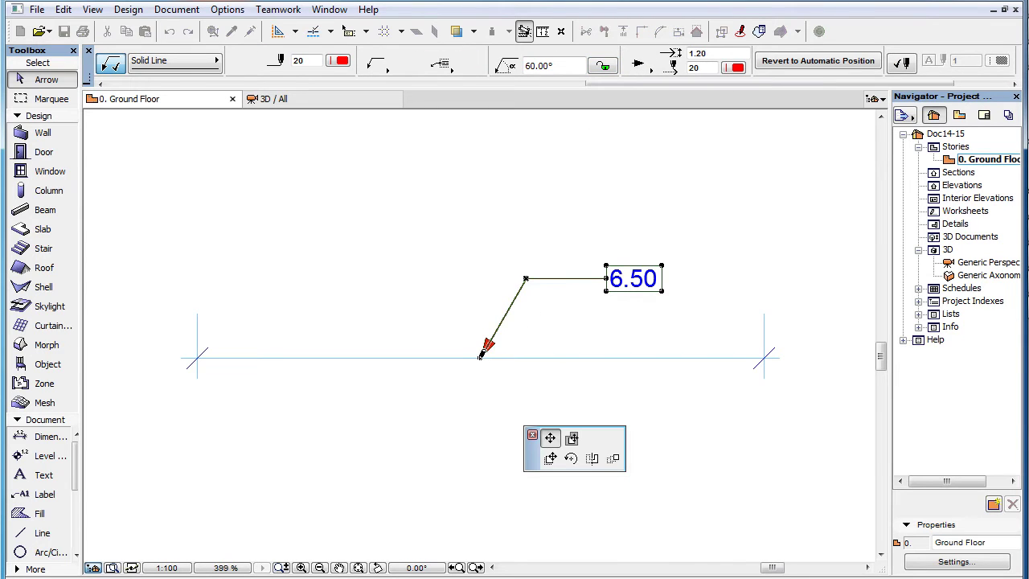
{"action": "left_click", "coordinate": [551, 438]}
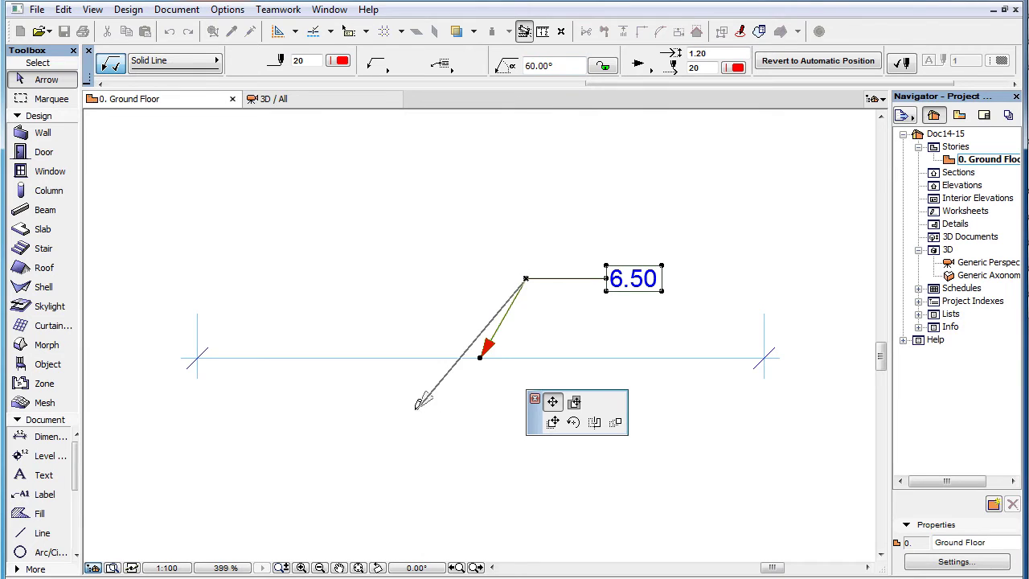
{"action": "left_click", "coordinate": [399, 400]}
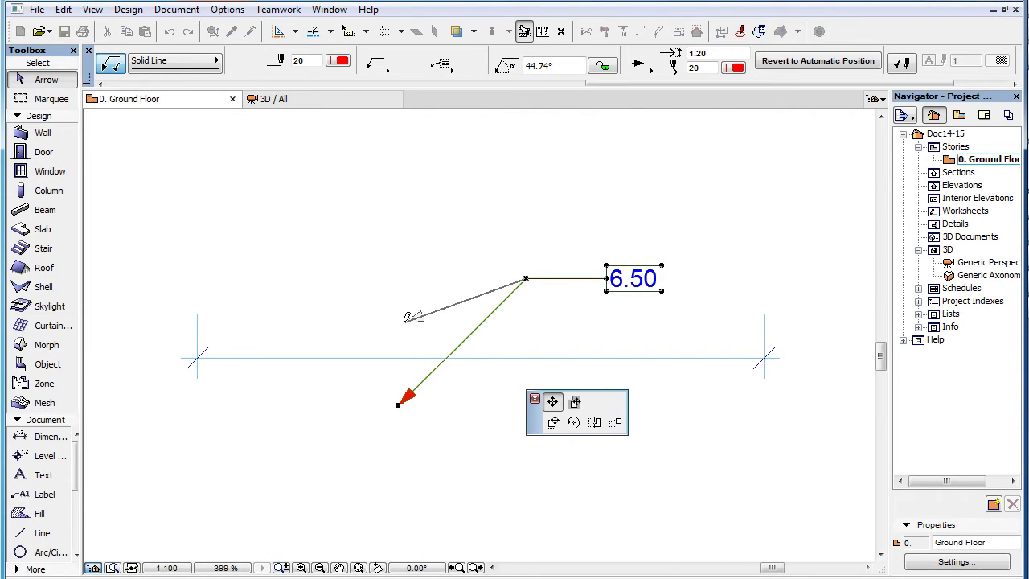
{"action": "left_click", "coordinate": [405, 322]}
Move the arrow tip below the dimension line, then further down-left, and undo that move
{"action": "left_click", "coordinate": [405, 323]}
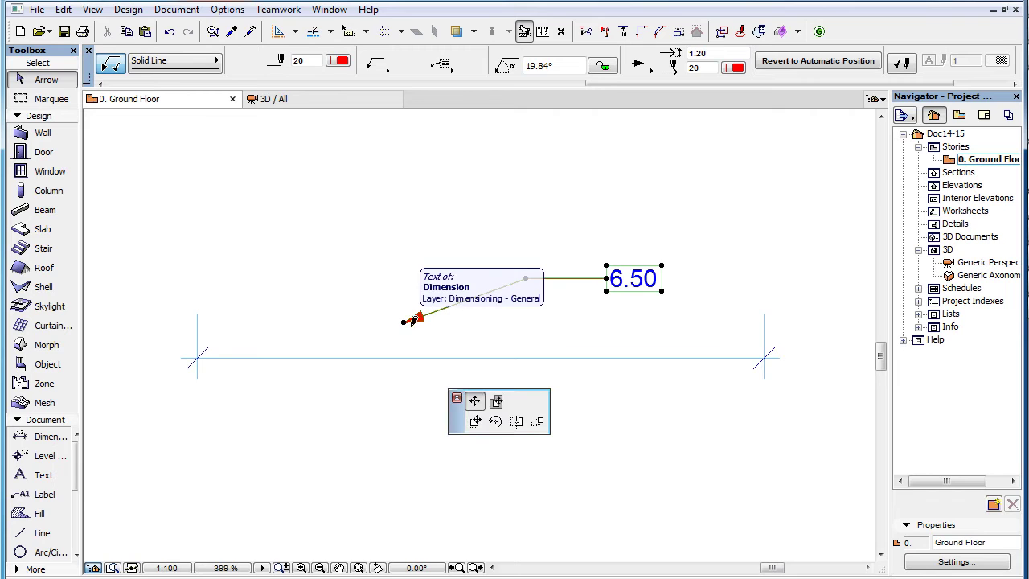
{"action": "left_click", "coordinate": [584, 381]}
{"action": "left_click", "coordinate": [584, 381]}
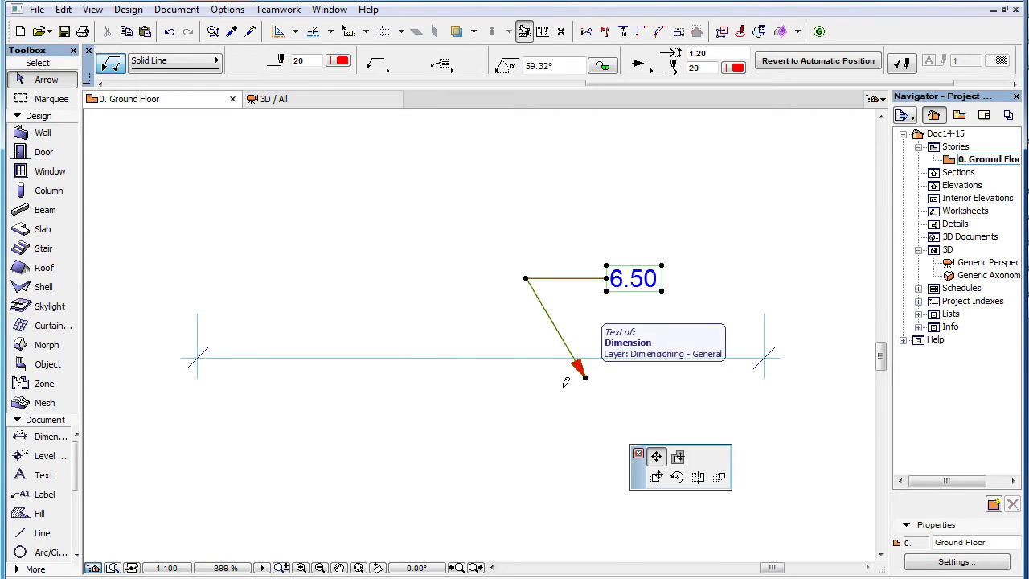
{"action": "left_click", "coordinate": [457, 422]}
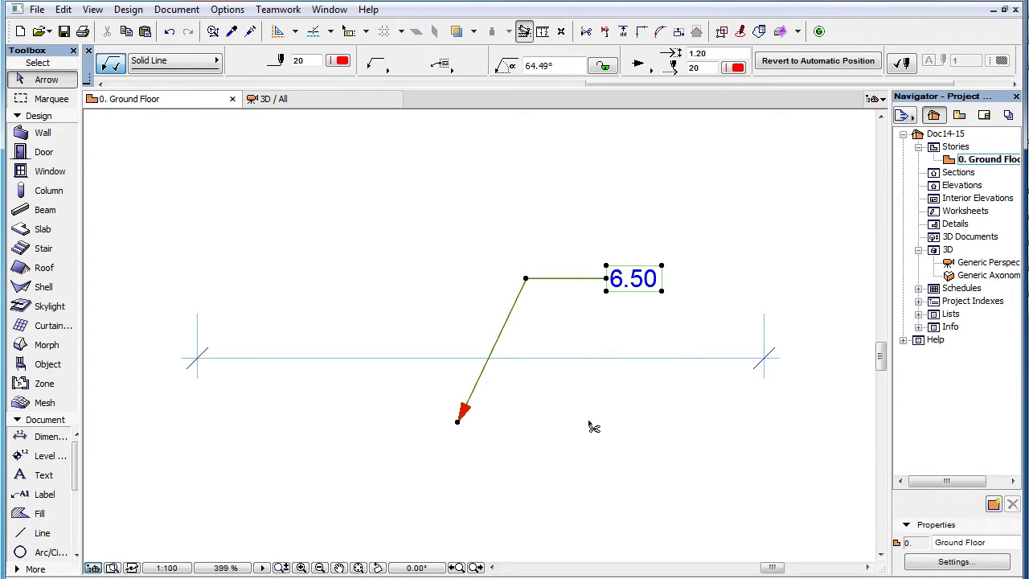
{"action": "key", "text": "ctrl+z"}
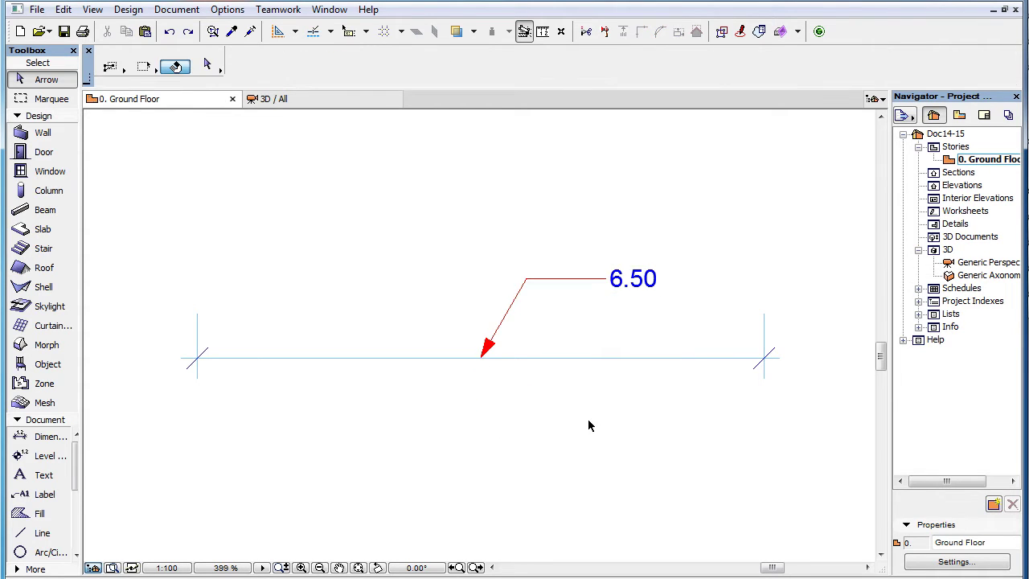
Reselect the 6.50 label and lock its leader angle at 60° in the Info Box
{"action": "left_click", "coordinate": [523, 298]}
{"action": "scroll", "coordinate": [531, 70], "scroll_direction": "down", "scroll_amount": 5}
{"action": "scroll", "coordinate": [531, 70], "scroll_direction": "down", "scroll_amount": 3}
{"action": "left_click", "coordinate": [605, 69]}
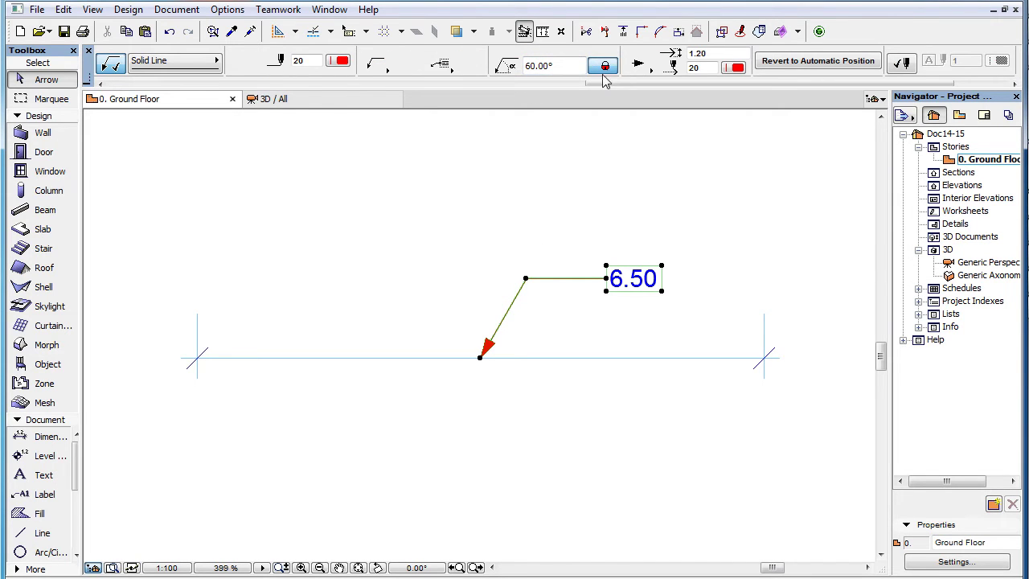
Move the arrow tip to three spots along the locked 60° slope, then undo the last move
{"action": "left_click", "coordinate": [481, 360]}
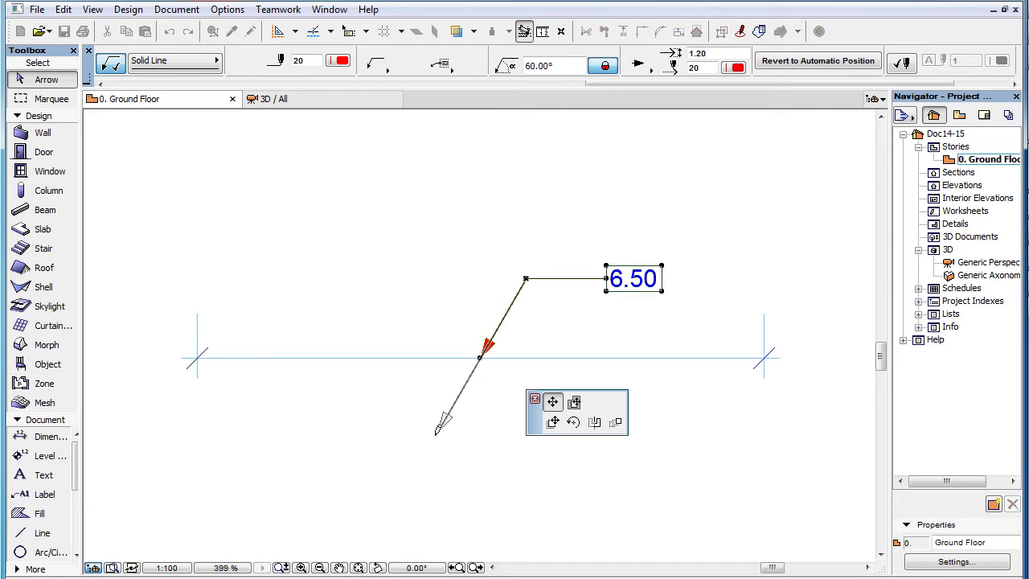
{"action": "left_click", "coordinate": [414, 474]}
{"action": "left_click", "coordinate": [414, 474]}
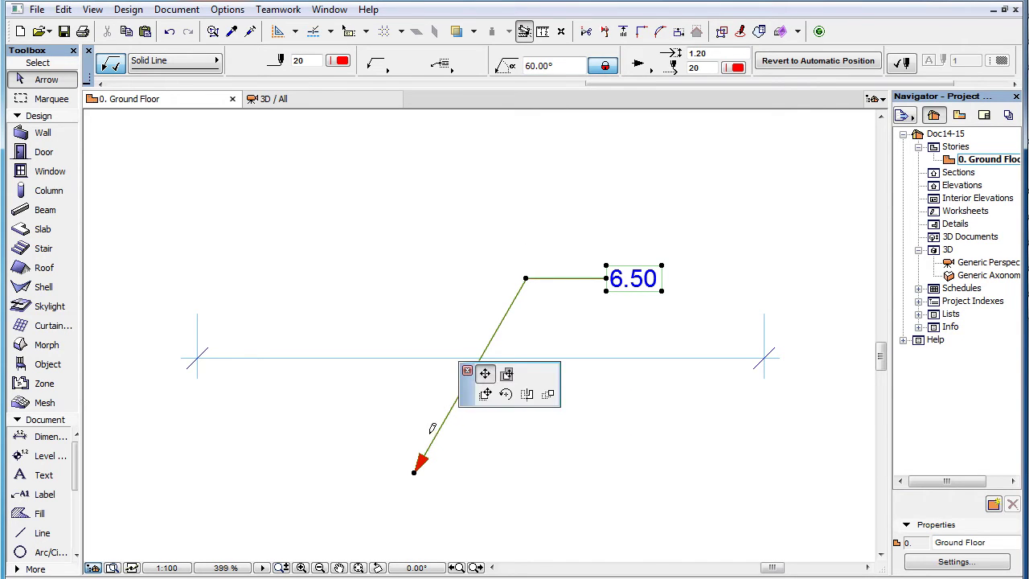
{"action": "left_click", "coordinate": [448, 412]}
{"action": "left_click", "coordinate": [448, 412]}
{"action": "left_click", "coordinate": [387, 519]}
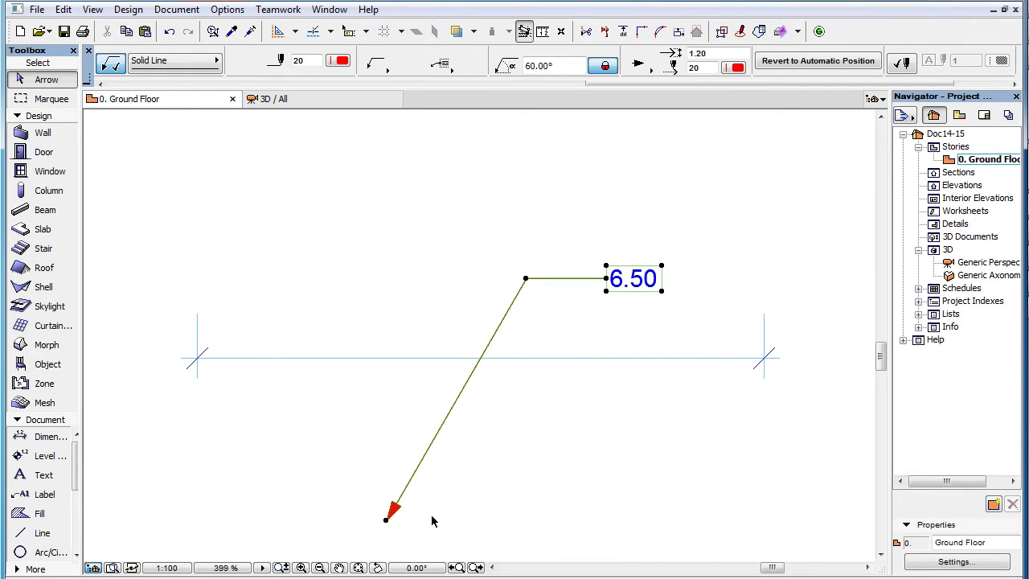
{"action": "left_click", "coordinate": [621, 445]}
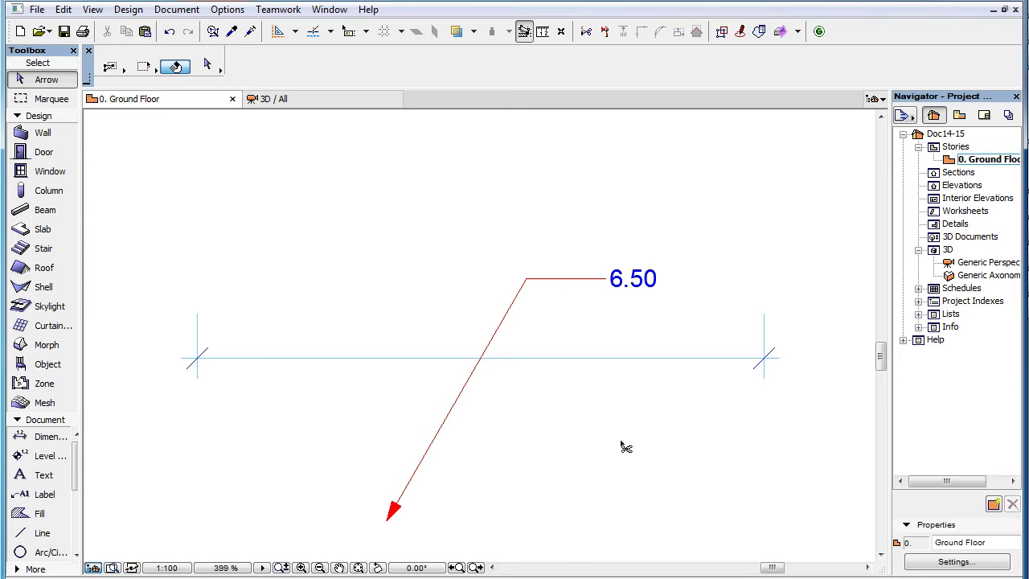
{"action": "key", "text": "ctrl+z"}
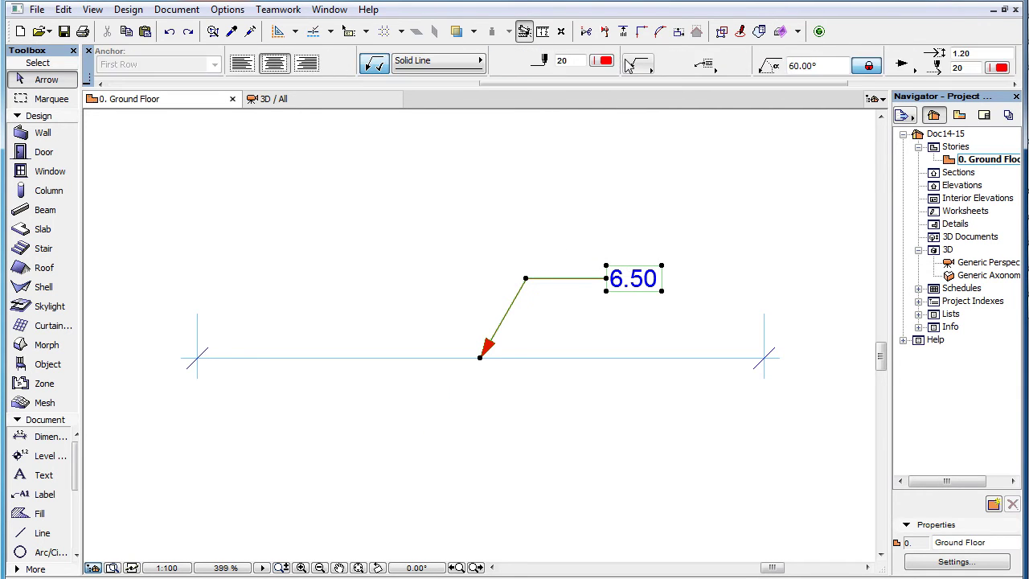
{"action": "scroll", "coordinate": [629, 64], "scroll_direction": "down", "scroll_amount": 3}
Unlock the leader angle, move the label higher-left, then relock it and drop it up-right
{"action": "left_click", "coordinate": [472, 66]}
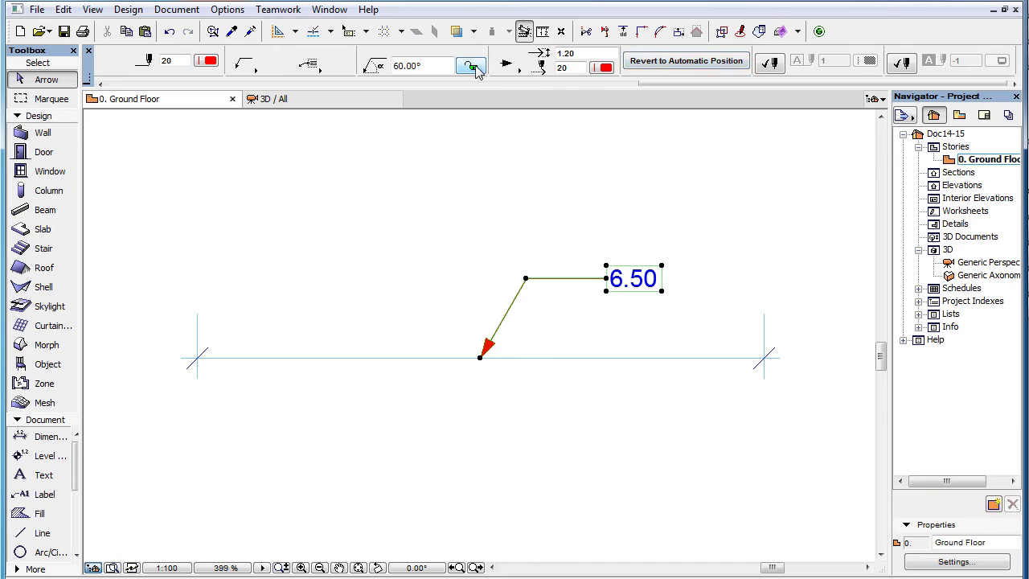
{"action": "left_click", "coordinate": [527, 279]}
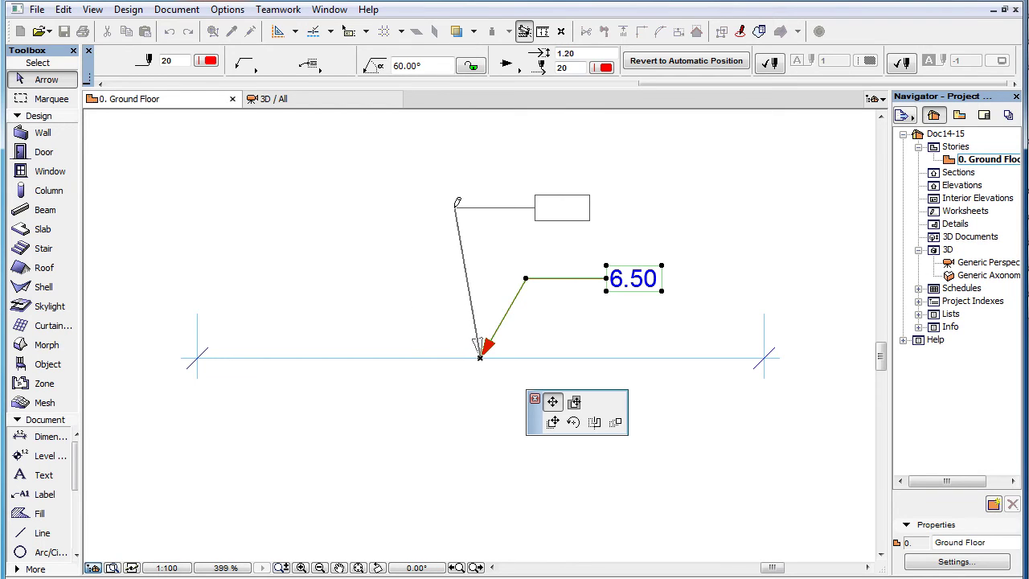
{"action": "left_click", "coordinate": [454, 208]}
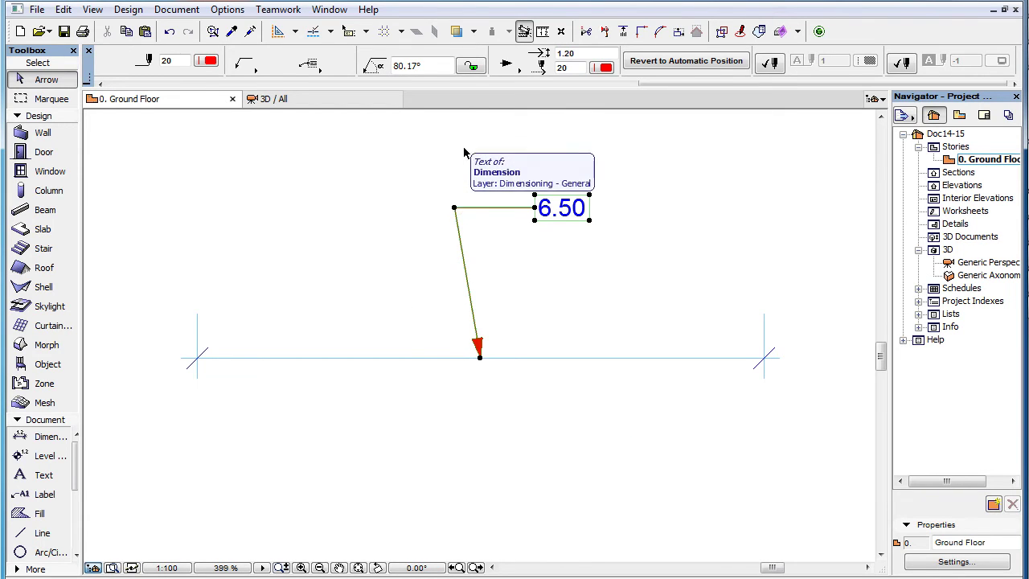
{"action": "left_click", "coordinate": [473, 65]}
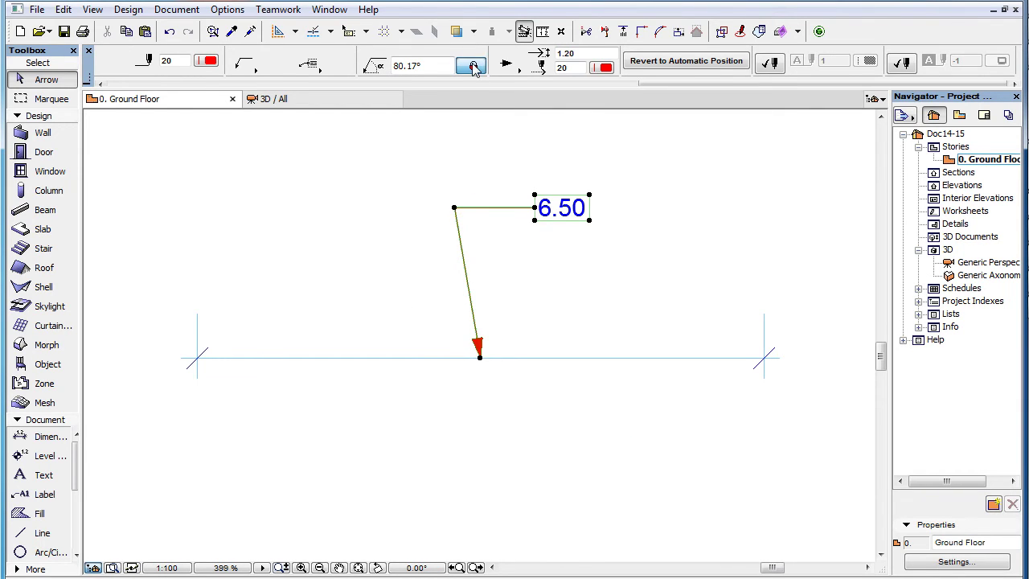
{"action": "left_click", "coordinate": [454, 208]}
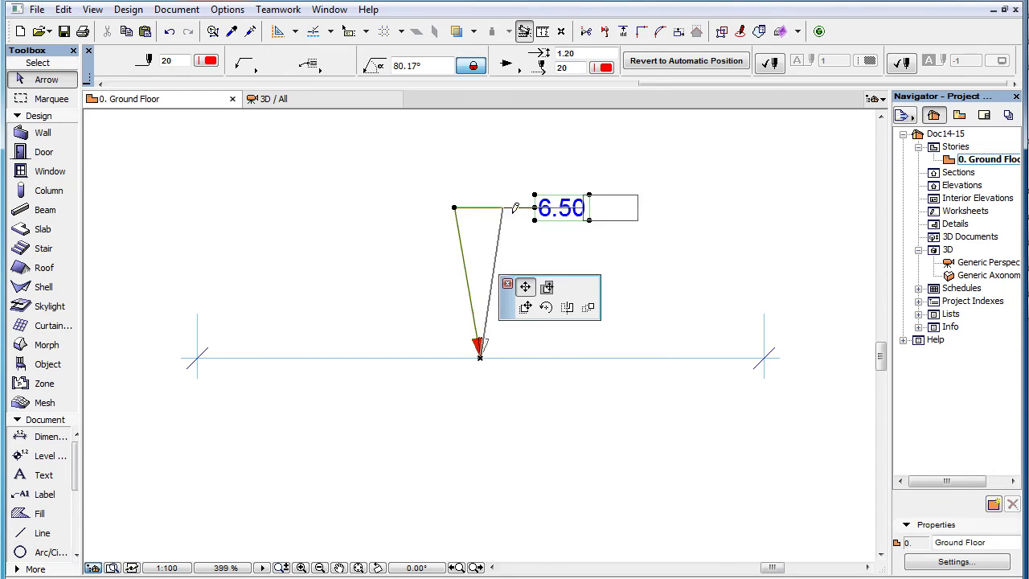
{"action": "left_click", "coordinate": [623, 225]}
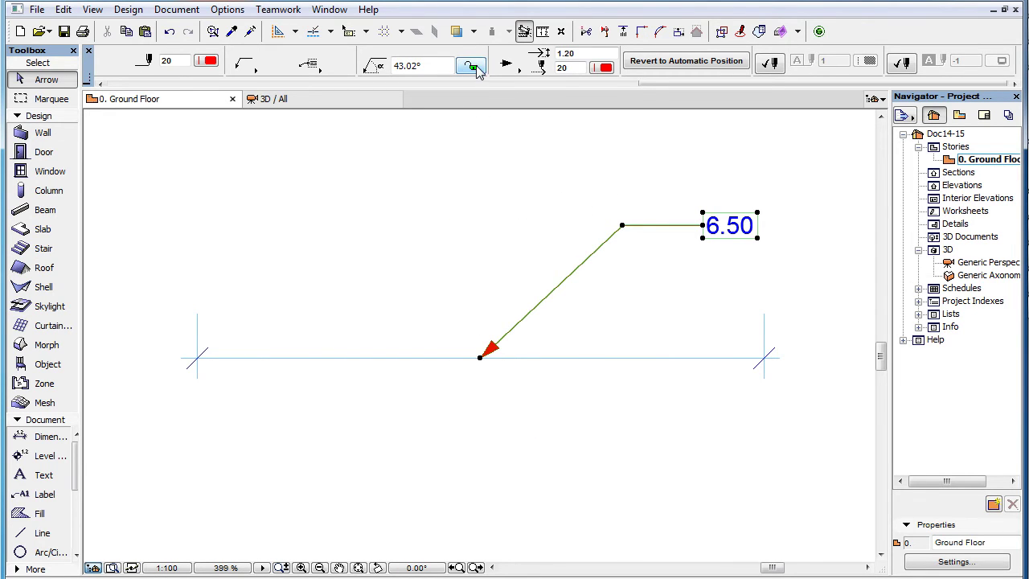
Move the 6.50 label up-left, then down near the dimension line, then back above it
{"action": "left_click", "coordinate": [622, 226]}
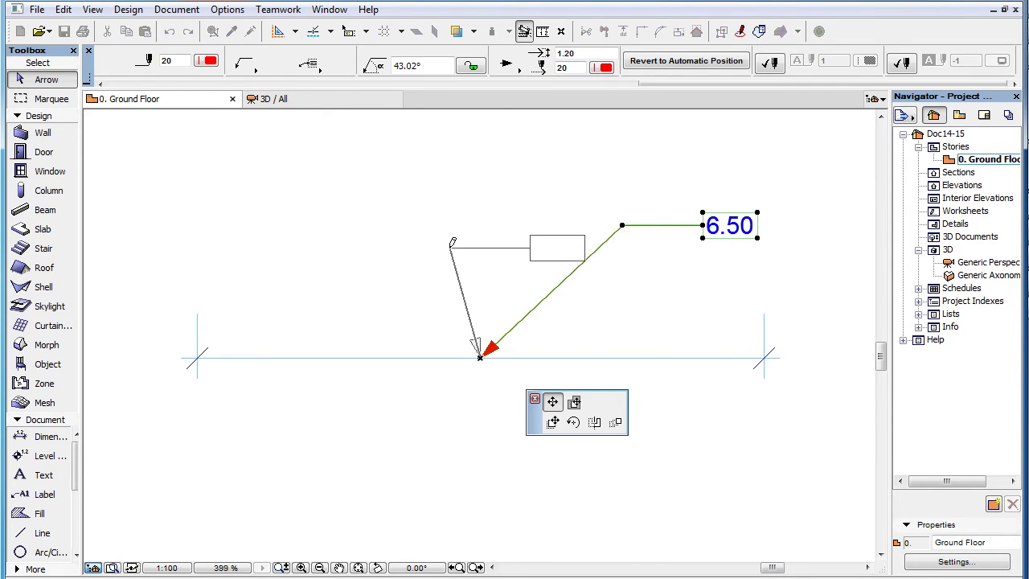
{"action": "left_click", "coordinate": [450, 247]}
{"action": "left_click", "coordinate": [479, 356]}
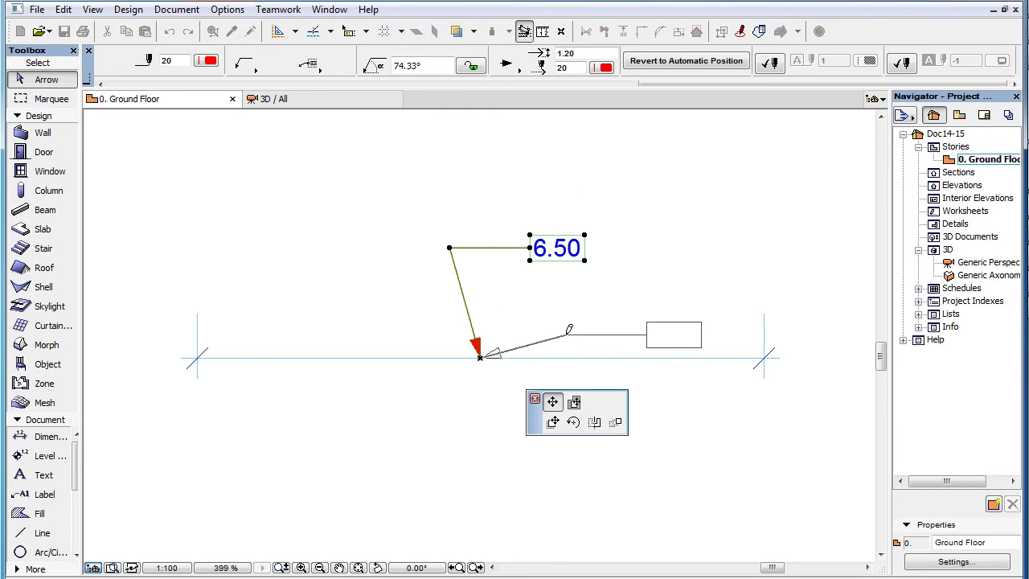
{"action": "left_click", "coordinate": [567, 333]}
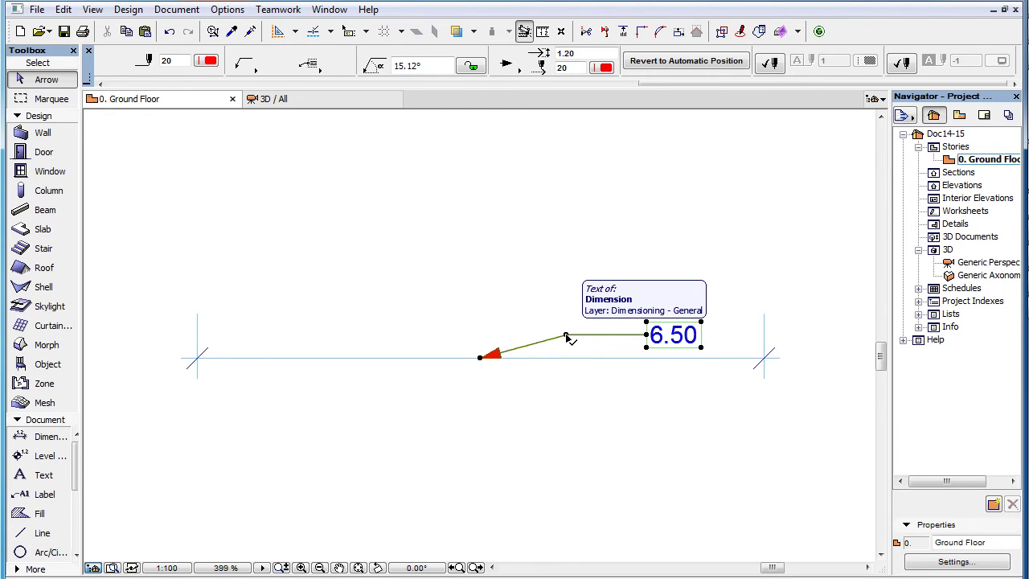
{"action": "left_click", "coordinate": [566, 335]}
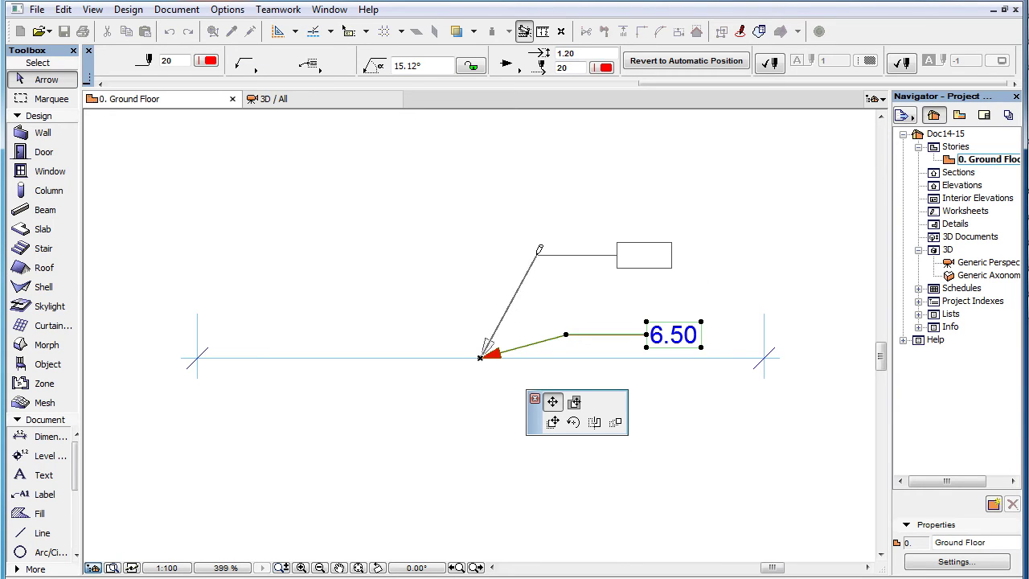
{"action": "left_click", "coordinate": [537, 255]}
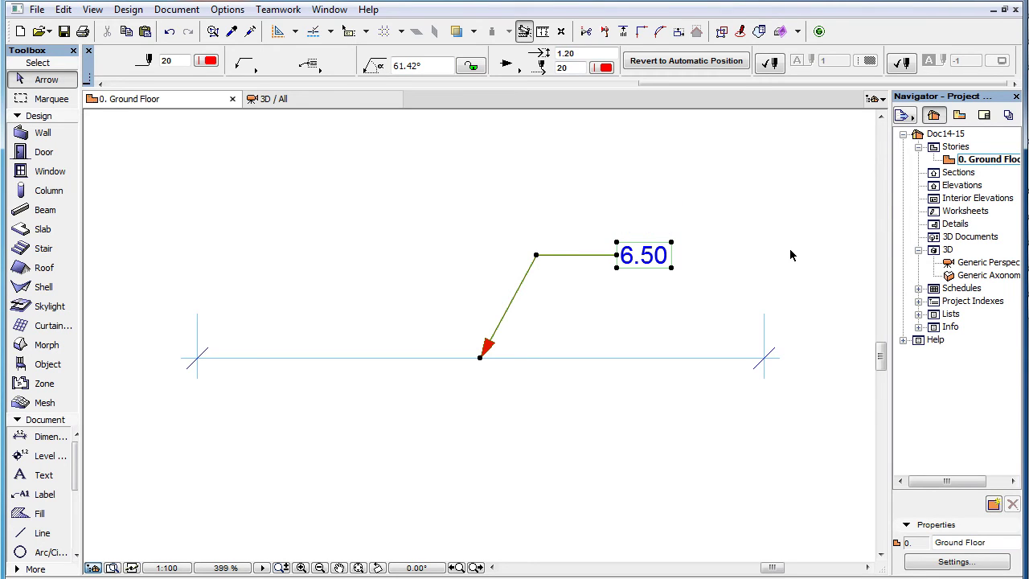
Deselect, then select the 6.50 text and scroll the Info Box to its leader angle settings
{"action": "key", "text": "Escape"}
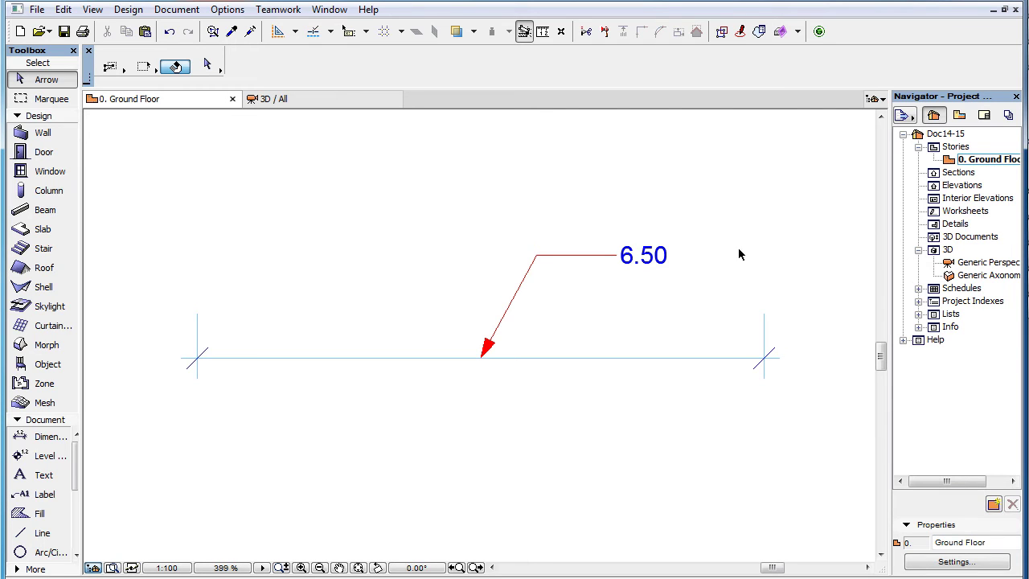
{"action": "left_click", "coordinate": [595, 256]}
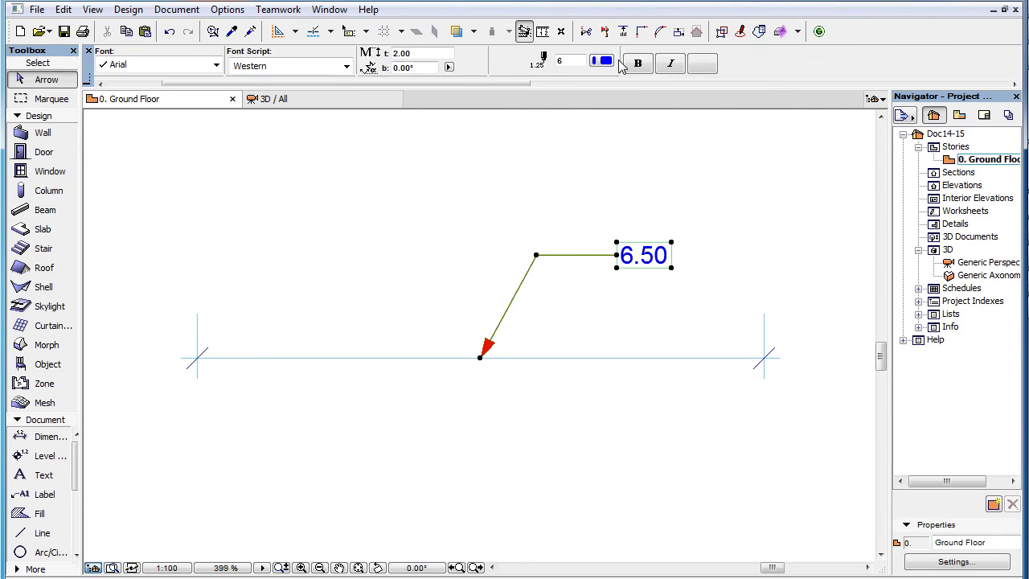
{"action": "scroll", "coordinate": [621, 66], "scroll_direction": "down", "scroll_amount": 2}
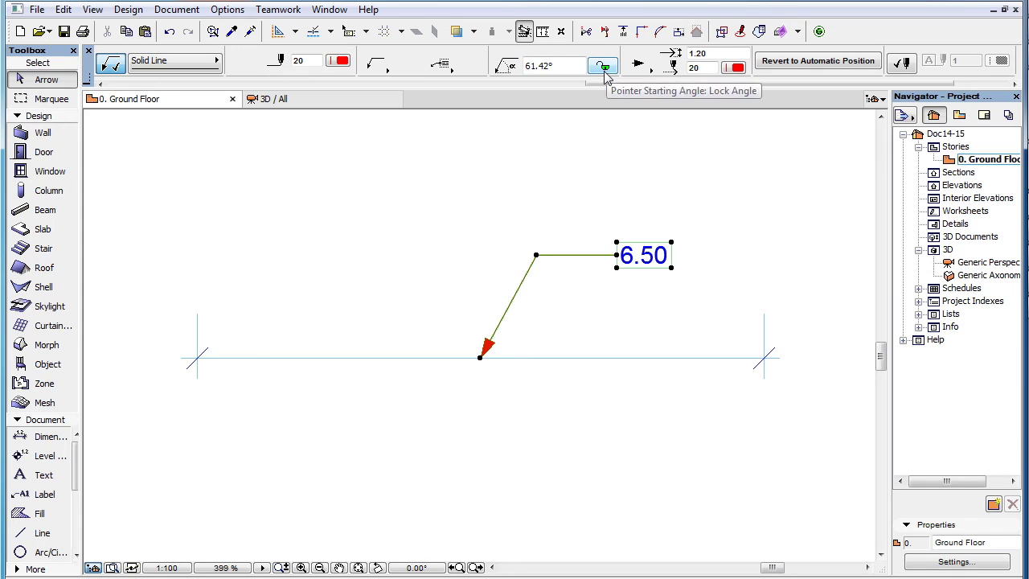
Move the label lower-right, upper-left, upper-right, then just above the dimension line at 66.03°
{"action": "left_click", "coordinate": [618, 255]}
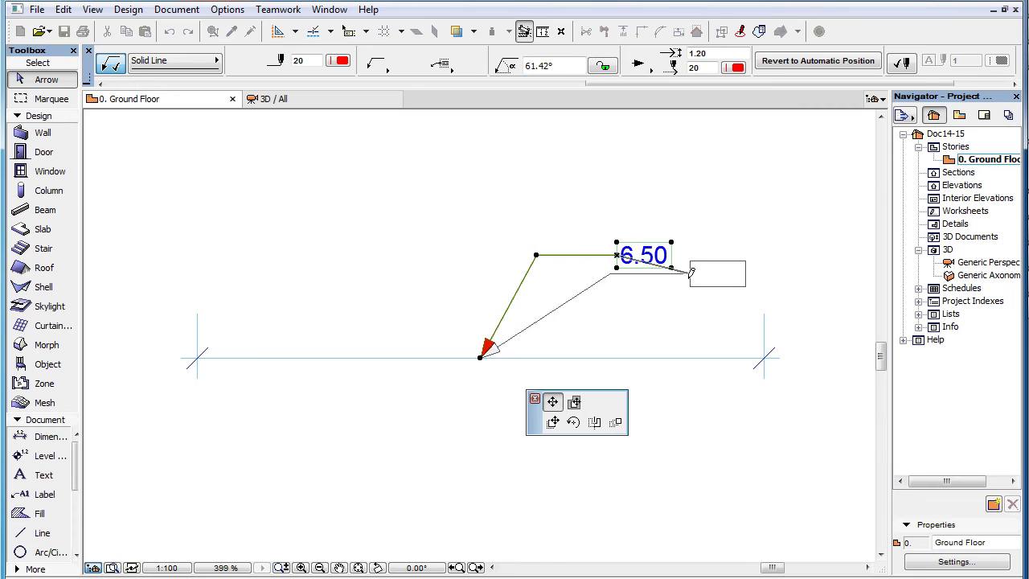
{"action": "left_click", "coordinate": [643, 298]}
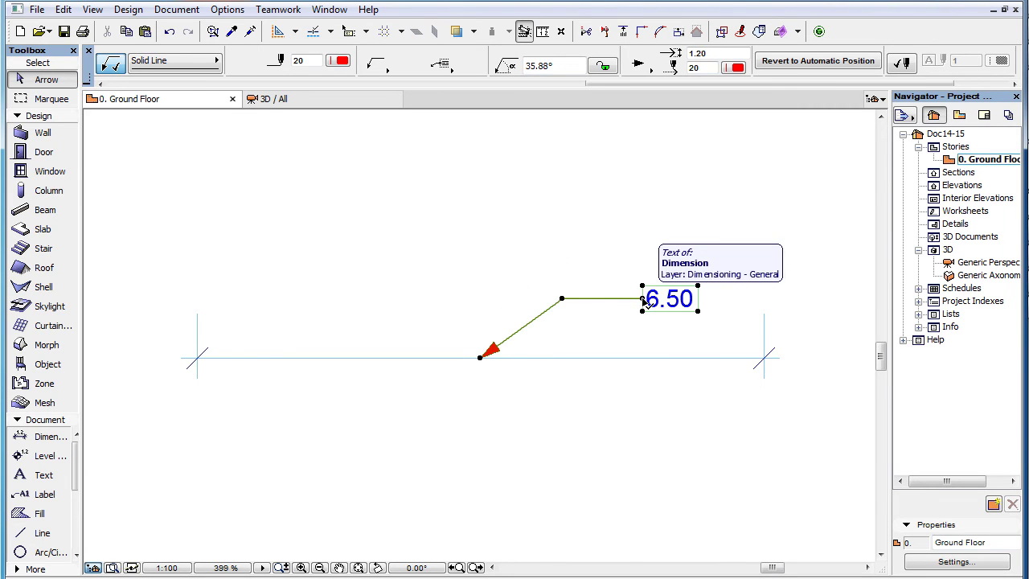
{"action": "left_click", "coordinate": [642, 298]}
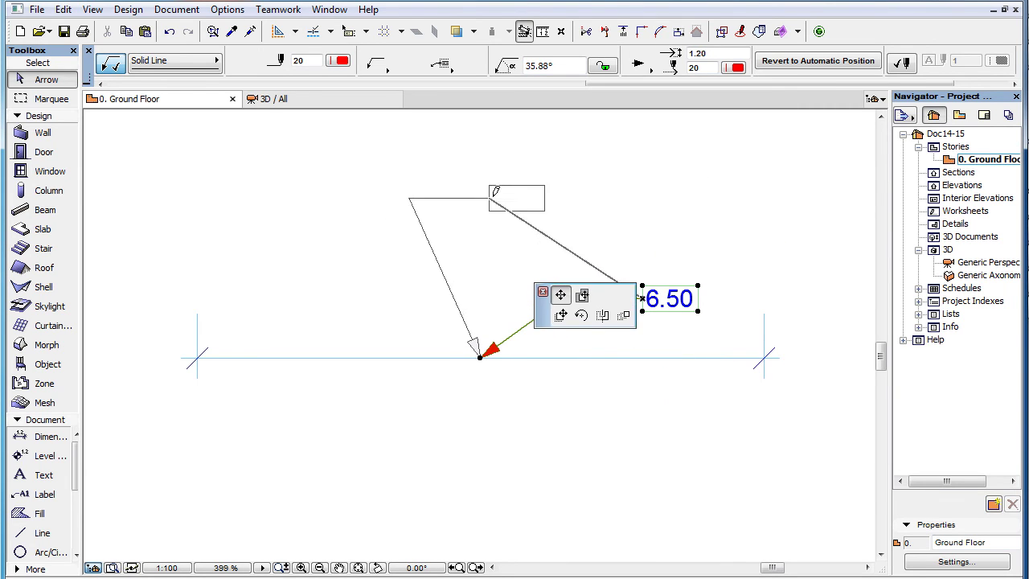
{"action": "left_click", "coordinate": [517, 189]}
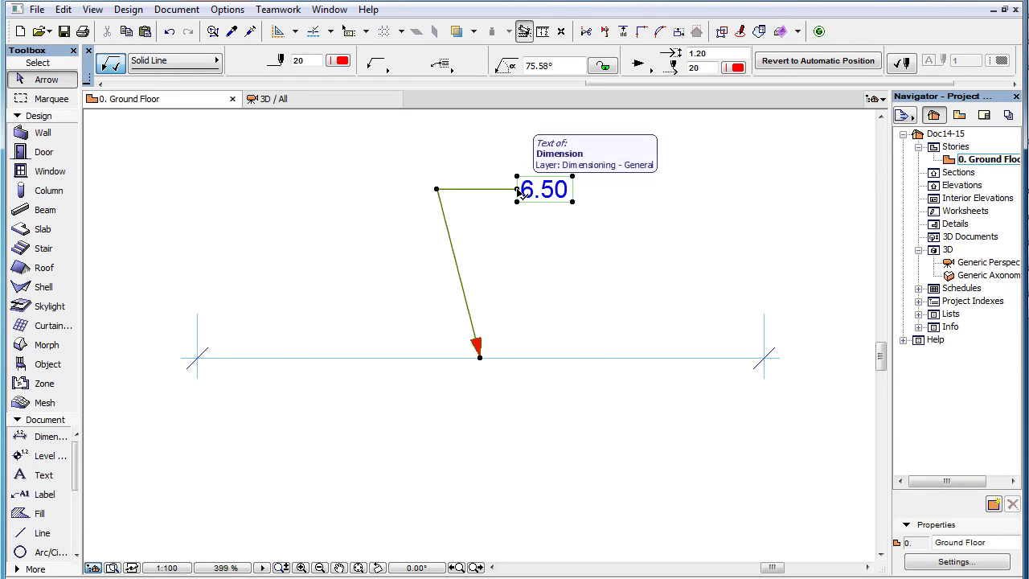
{"action": "left_click", "coordinate": [517, 189]}
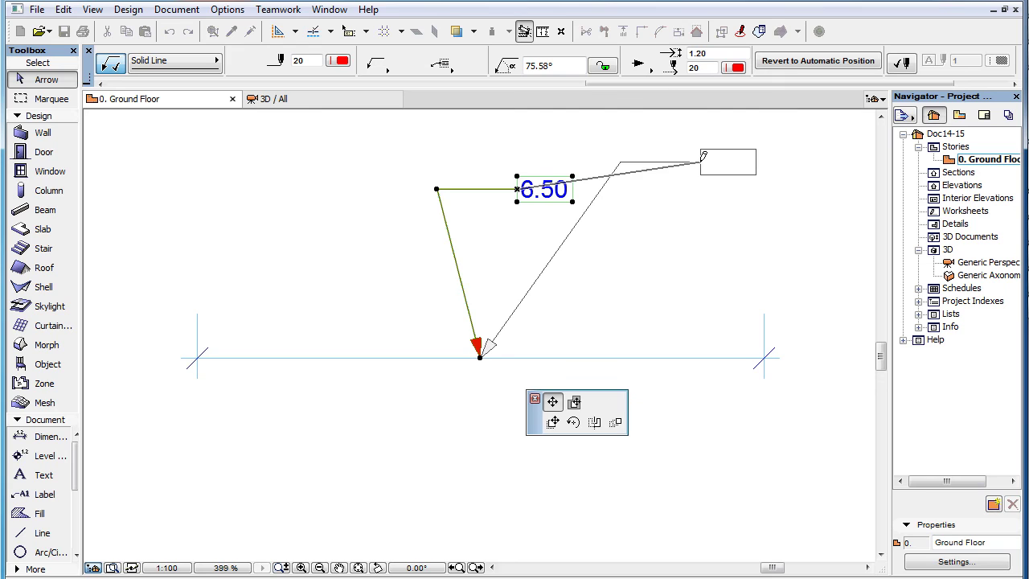
{"action": "left_click", "coordinate": [700, 161]}
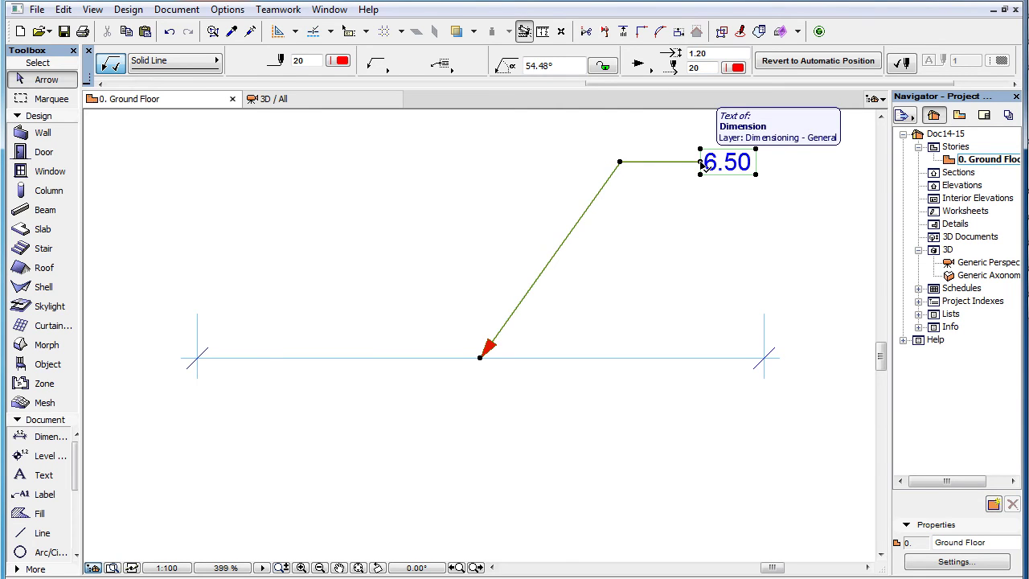
{"action": "left_click", "coordinate": [702, 163]}
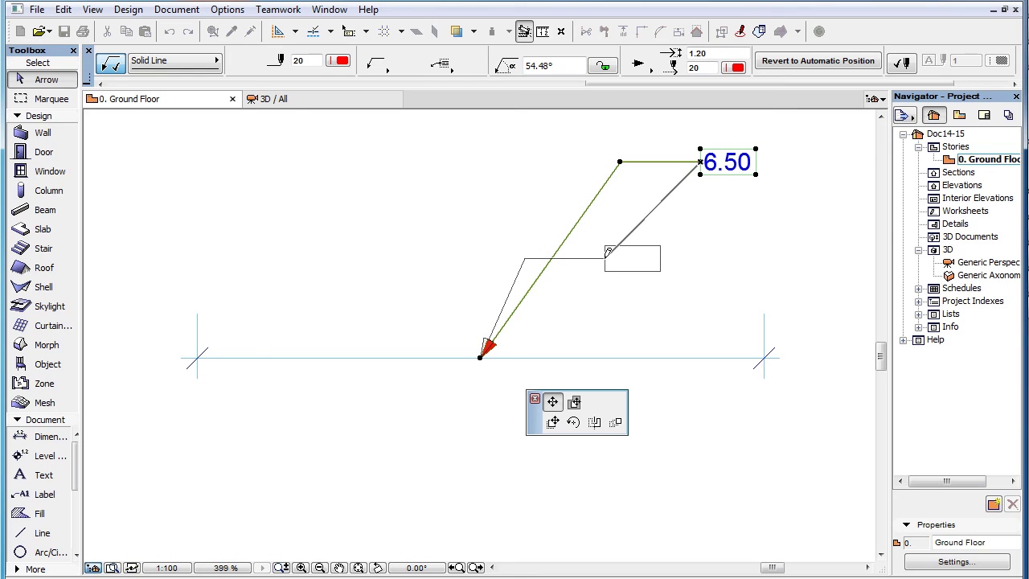
{"action": "left_click", "coordinate": [608, 251]}
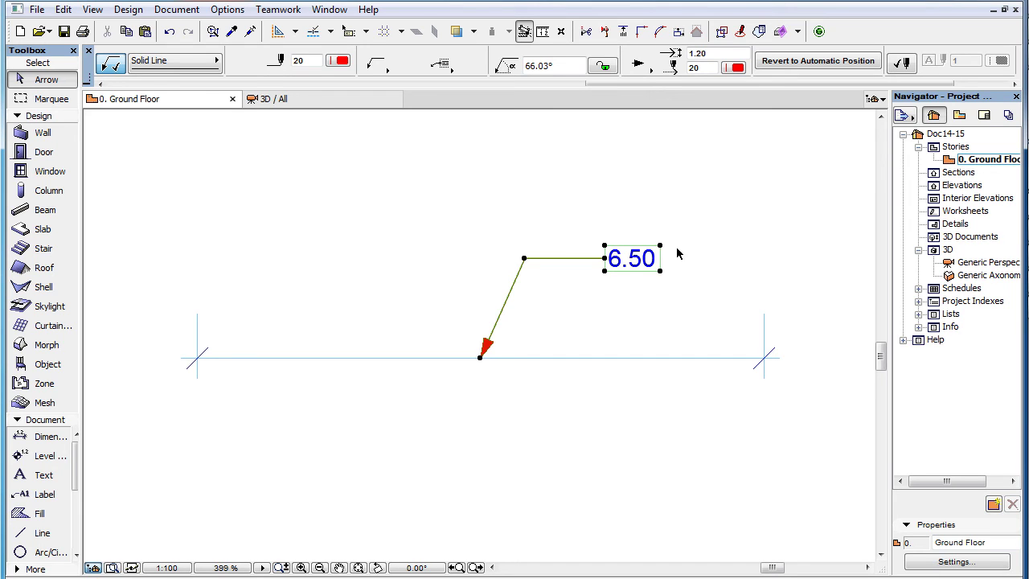
Move the 6.50 label below the dimension line, then back above it at 60.58°
{"action": "left_click", "coordinate": [604, 258]}
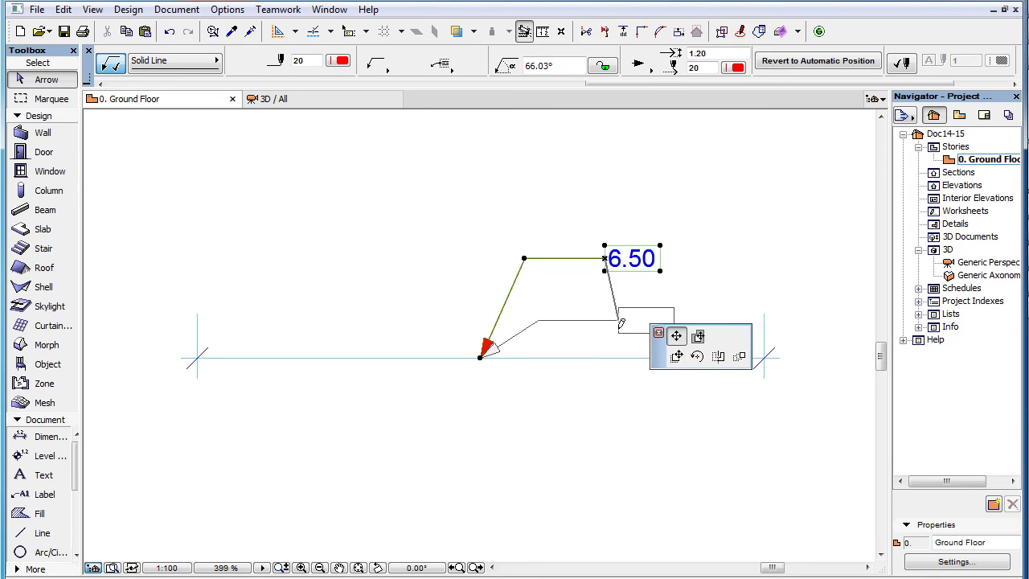
{"action": "left_click", "coordinate": [579, 457]}
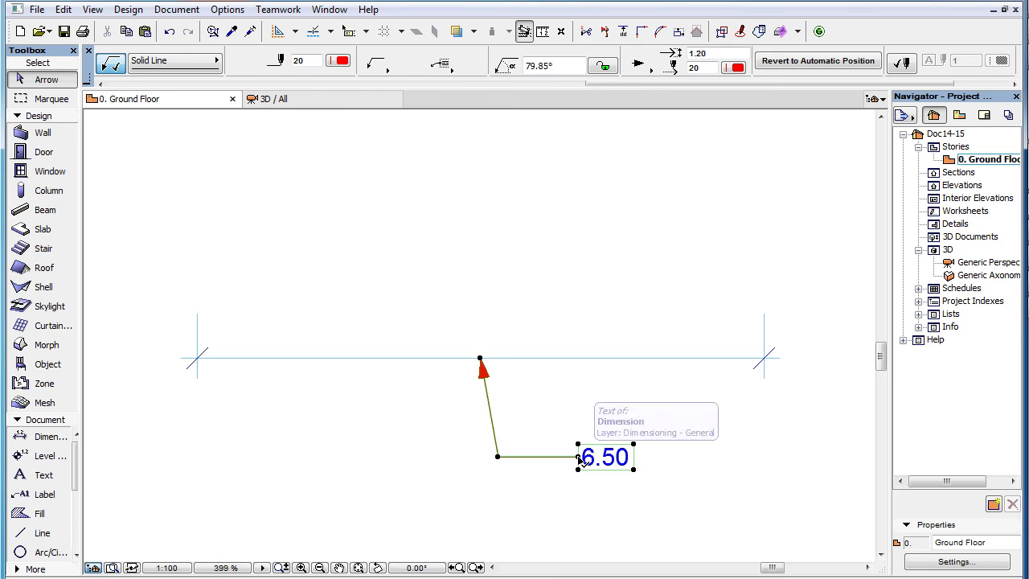
{"action": "left_click", "coordinate": [579, 456]}
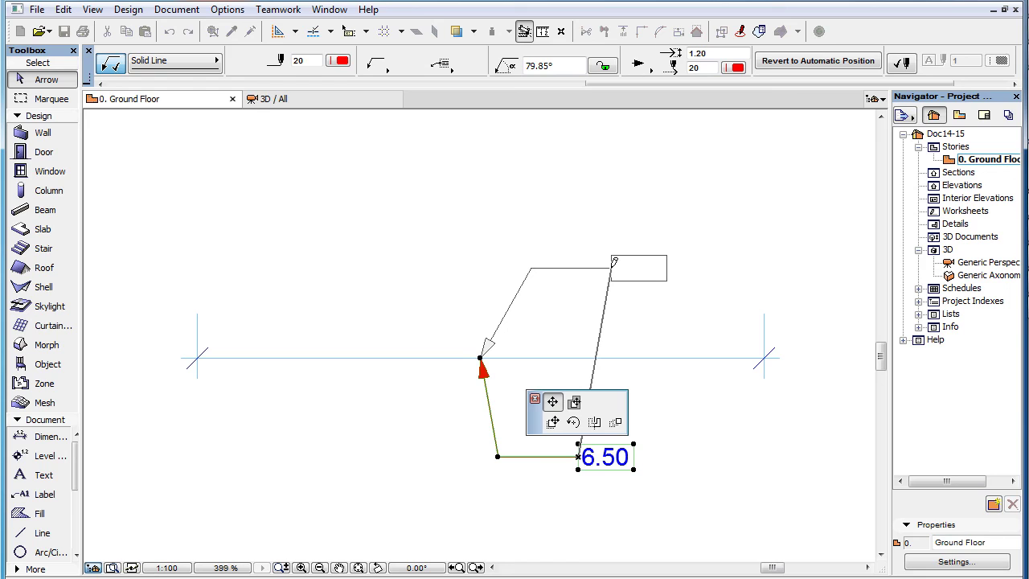
{"action": "left_click", "coordinate": [613, 264]}
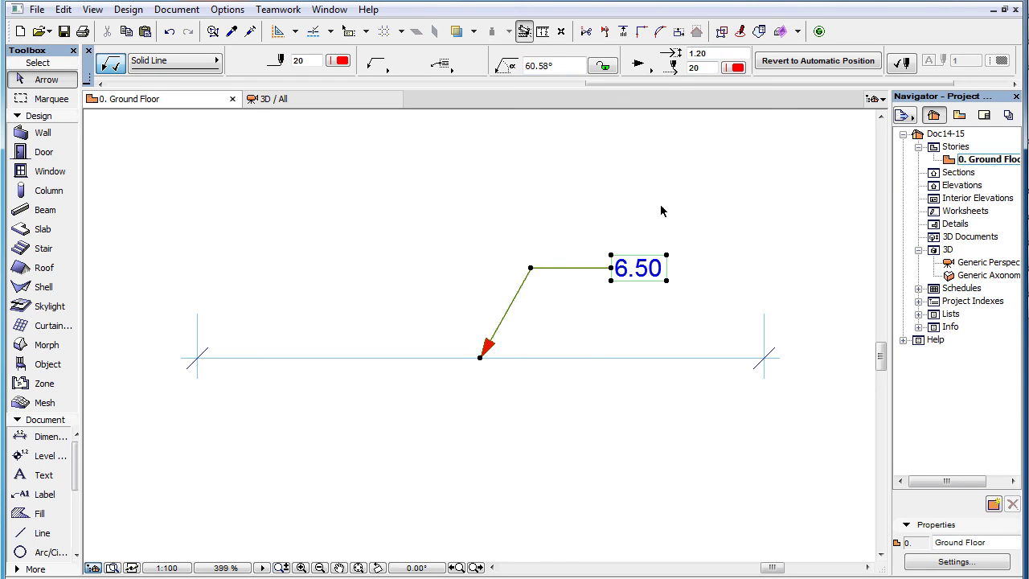
Lock the leader angle at 60.58° and move the label up-right along that slope
{"action": "left_click", "coordinate": [604, 67]}
{"action": "left_click", "coordinate": [611, 268]}
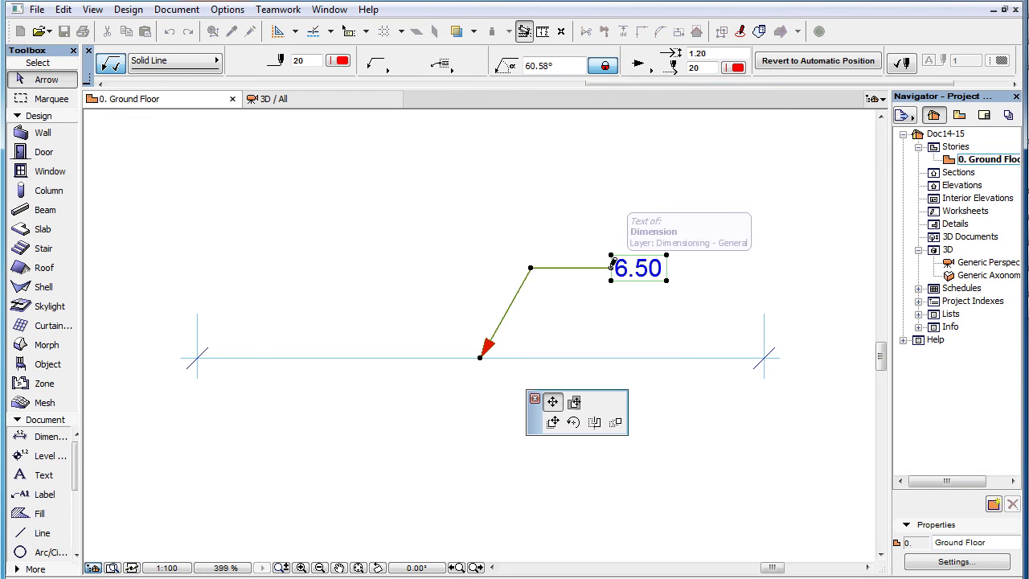
{"action": "left_click", "coordinate": [647, 204]}
{"action": "left_click", "coordinate": [648, 205]}
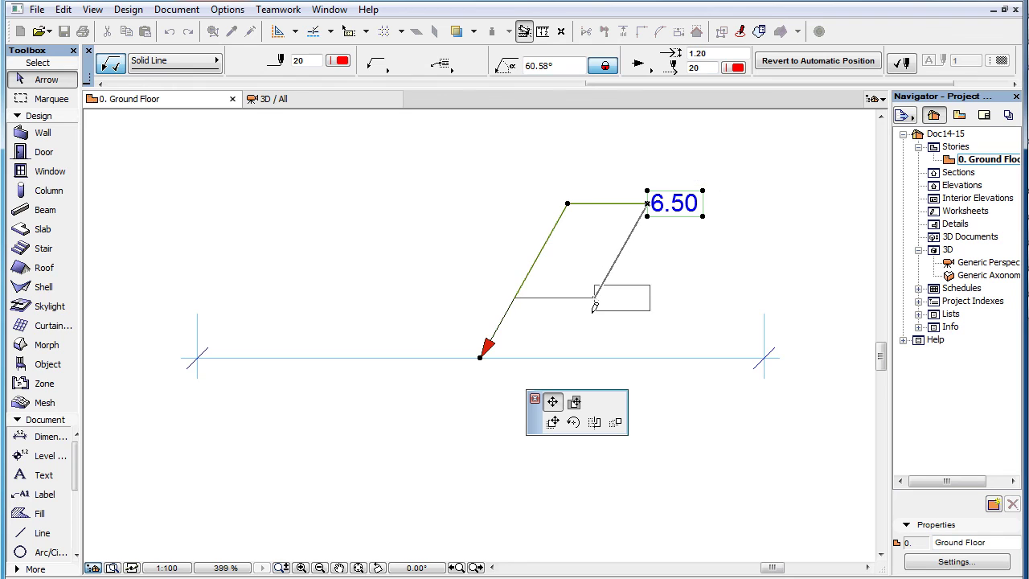